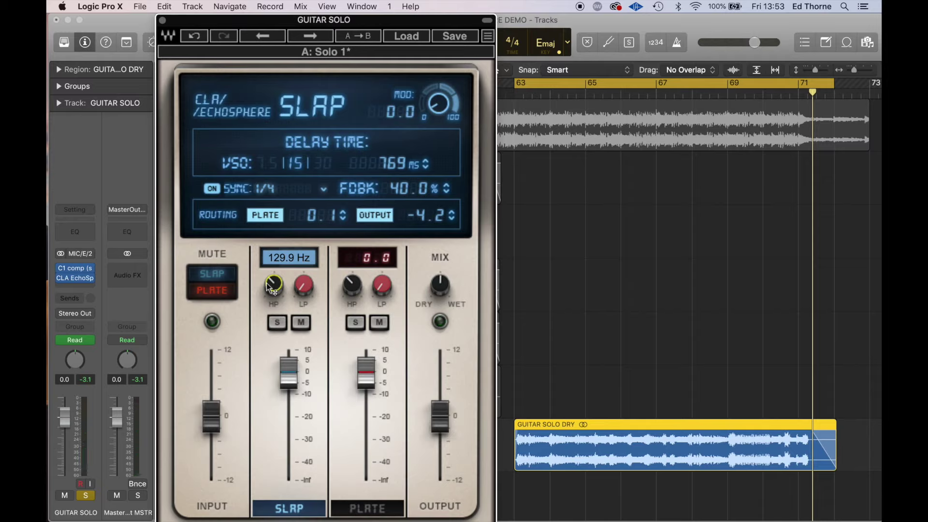
Load the factory CLA vocal preset The Arena on the guitar solo's EchoSphere
left_click(406, 37)
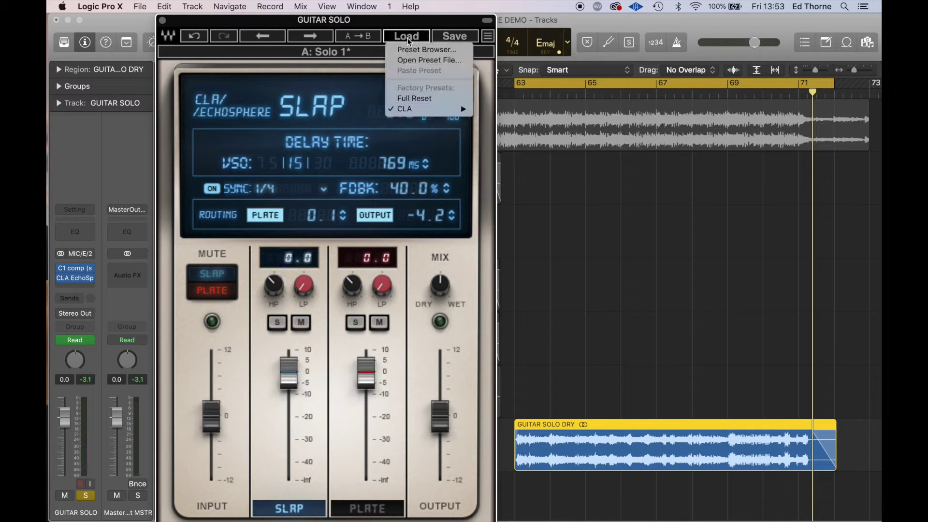
mouse_move(408, 110)
mouse_move(494, 131)
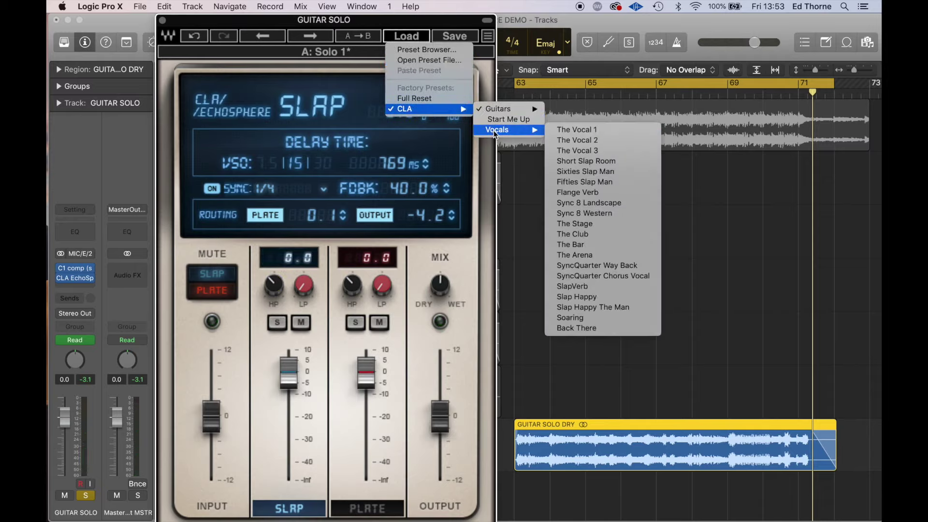
left_click(573, 253)
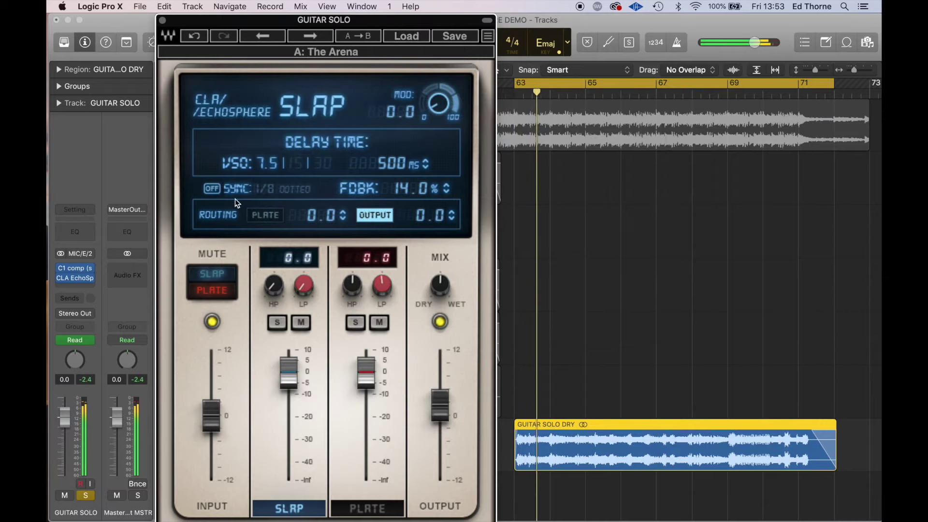
Sync the slap delay to tempo and route it into the plate, trying 1/2 before setting the sync to 1/4
left_click(217, 189)
left_click(325, 189)
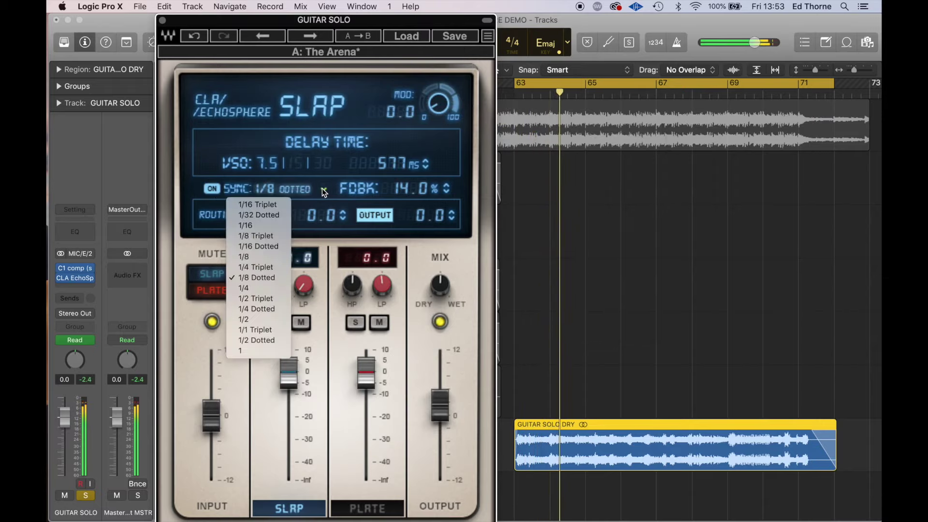
left_click(253, 319)
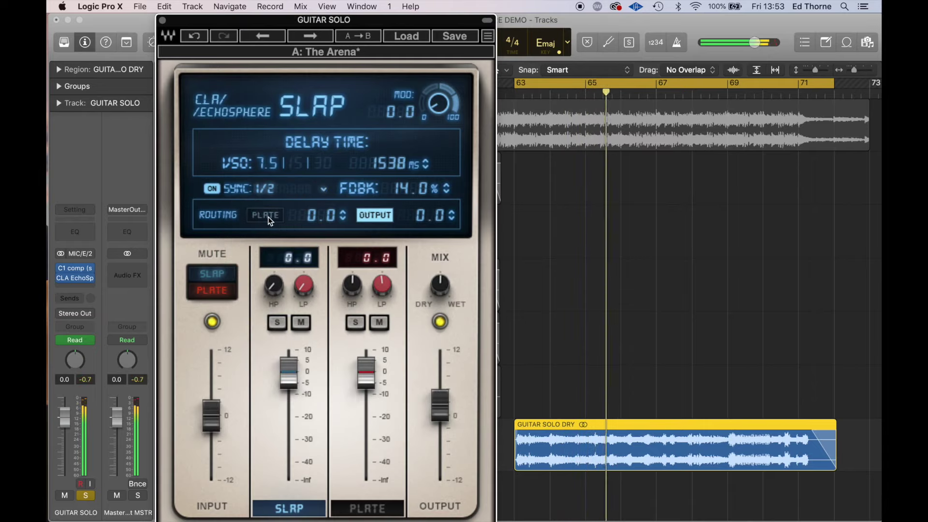
left_click(269, 216)
left_click(325, 190)
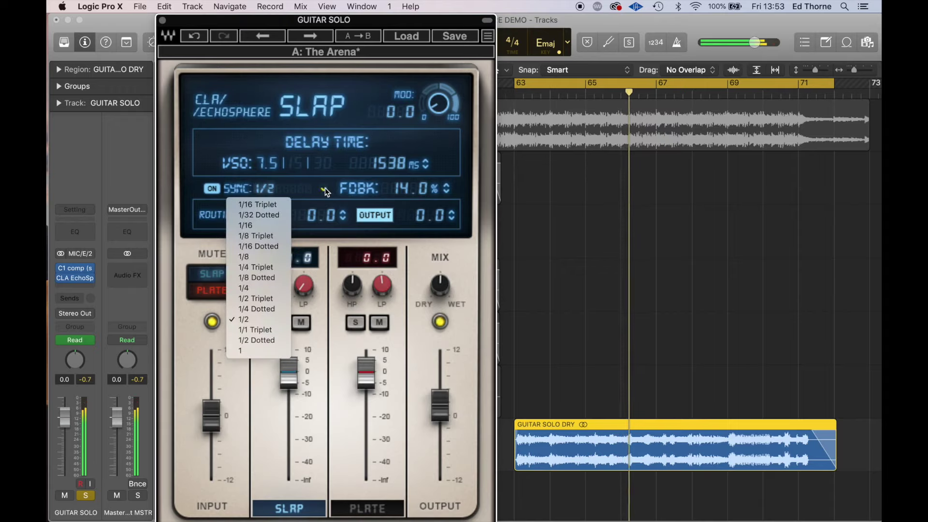
left_click(252, 291)
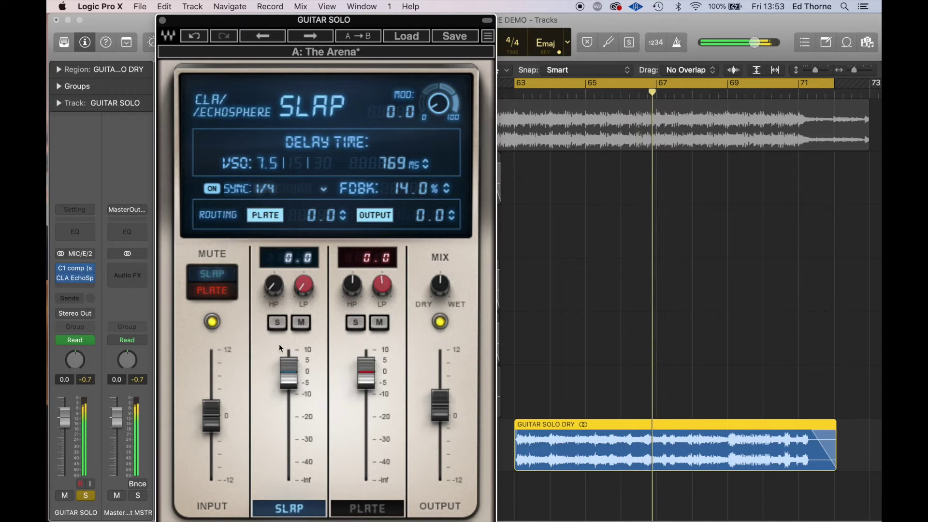
Adjust the slap's high-pass filter and plate routing level, and lower the plate fader to about -5.2
left_click_drag(281, 293, 281, 278)
mouse_move(367, 392)
left_mouse_down()
mouse_move(367, 407)
mouse_move(366, 399)
left_mouse_up()
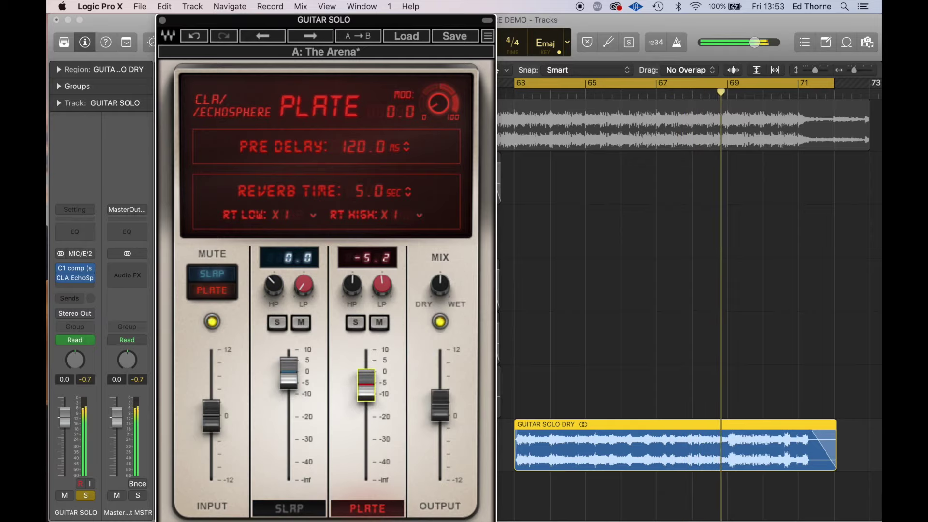
left_click(295, 506)
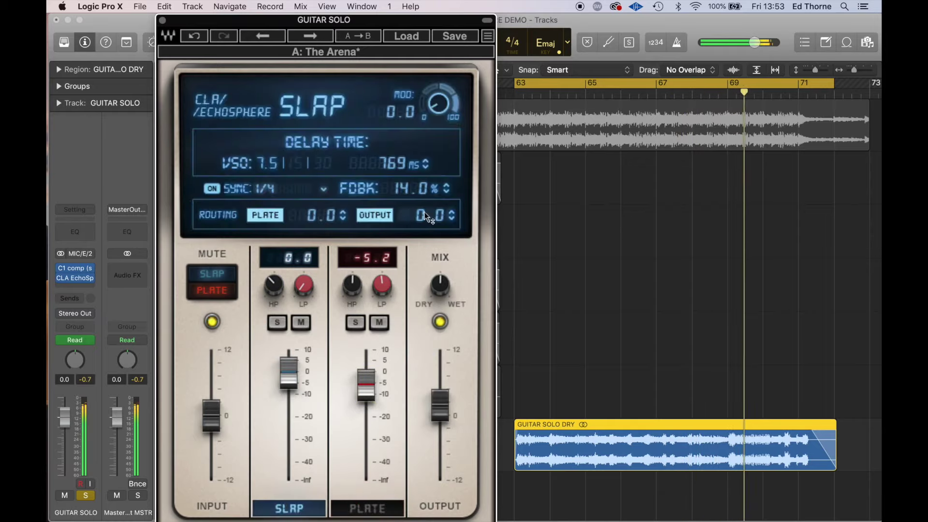
mouse_move(312, 219)
left_mouse_down()
mouse_move(311, 193)
mouse_move(318, 213)
left_mouse_up()
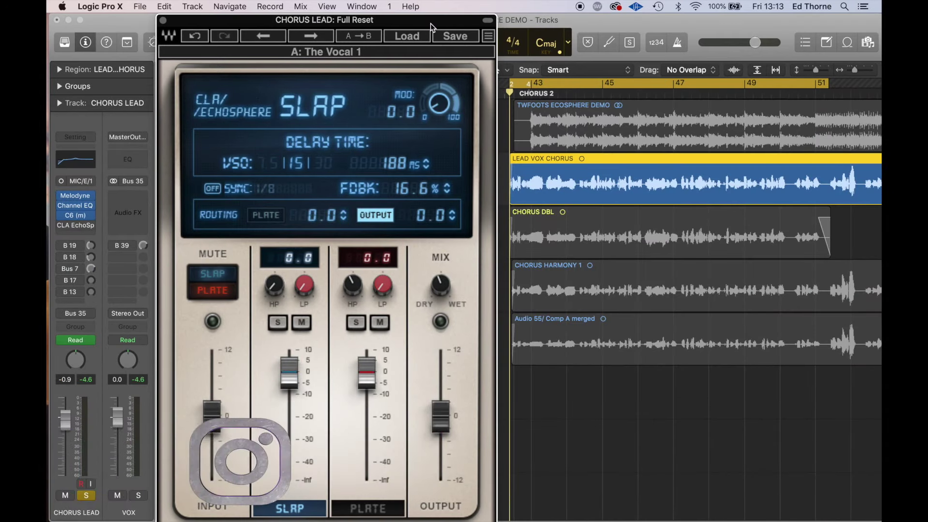
Load the CLA vocal preset The Vocal 1 on the chorus lead and enable the EchoSphere insert during playback
left_click(411, 41)
mouse_move(432, 113)
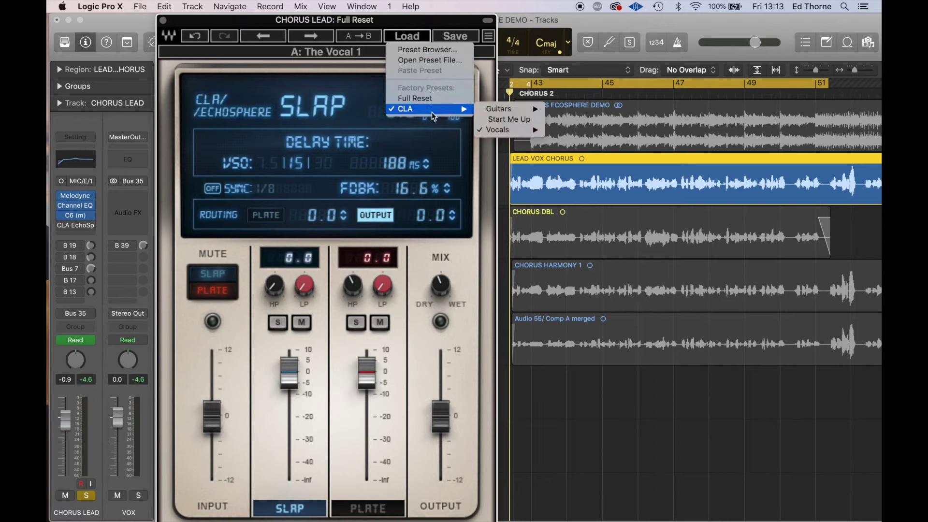
mouse_move(509, 132)
left_click(579, 130)
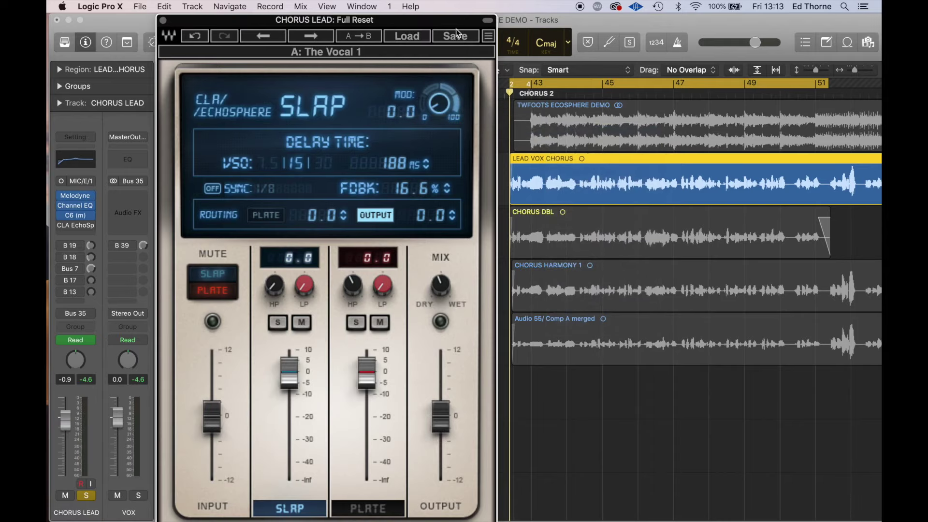
key("space")
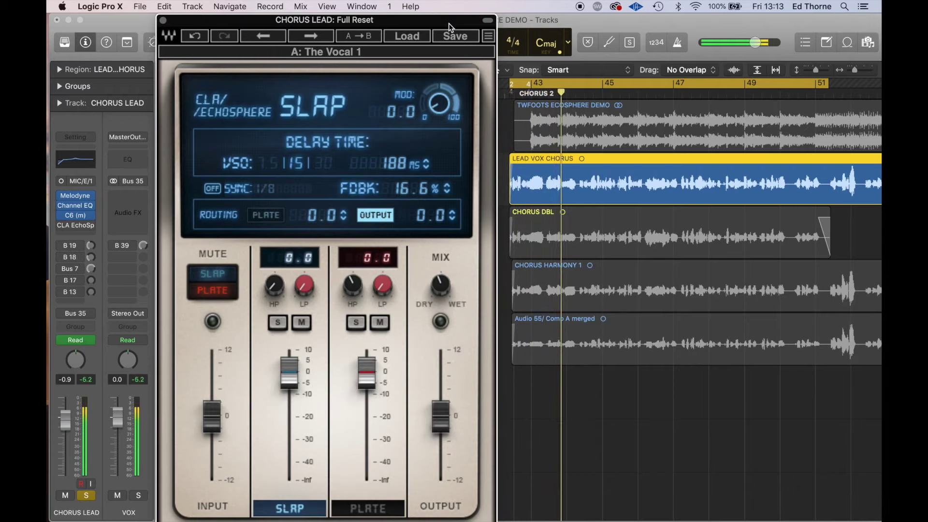
left_click(62, 225)
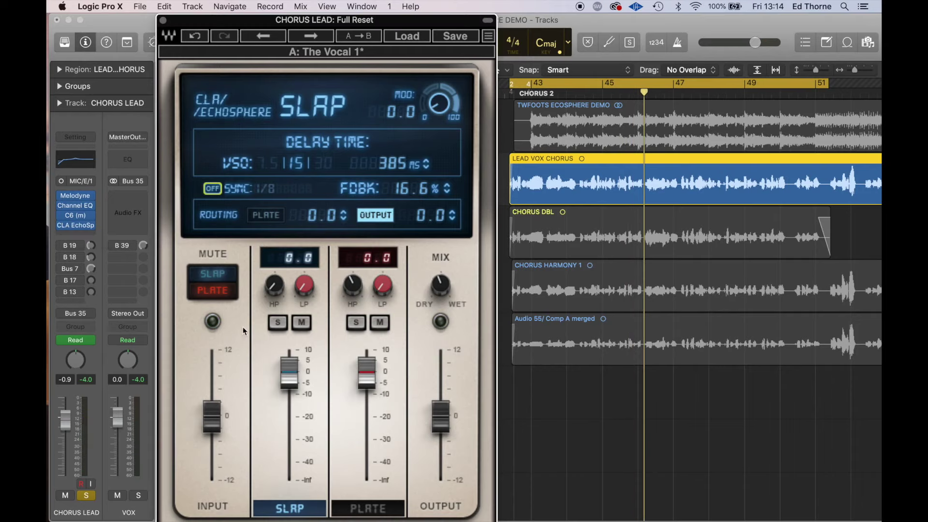
Mute the plate and sync the slap delay to tempo, auditioning 1/16 before setting it to 1/8
left_click(218, 290)
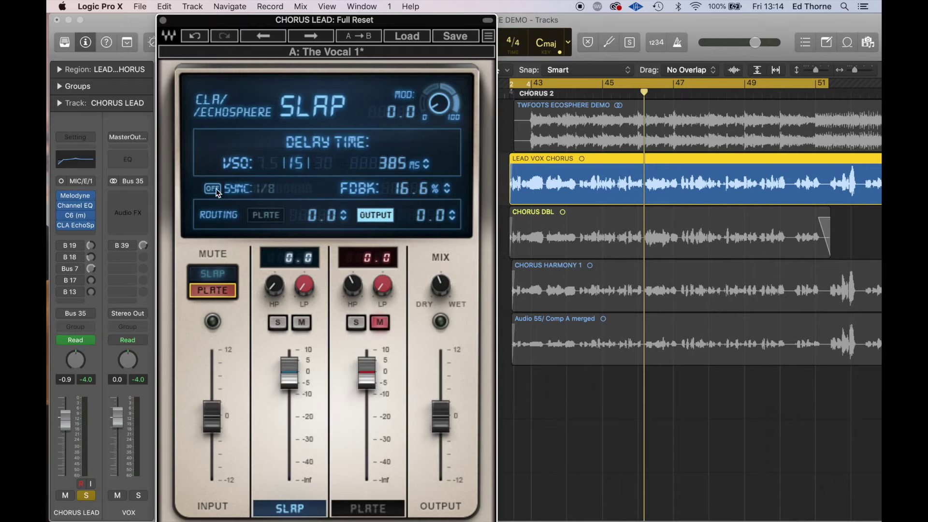
left_click(323, 190)
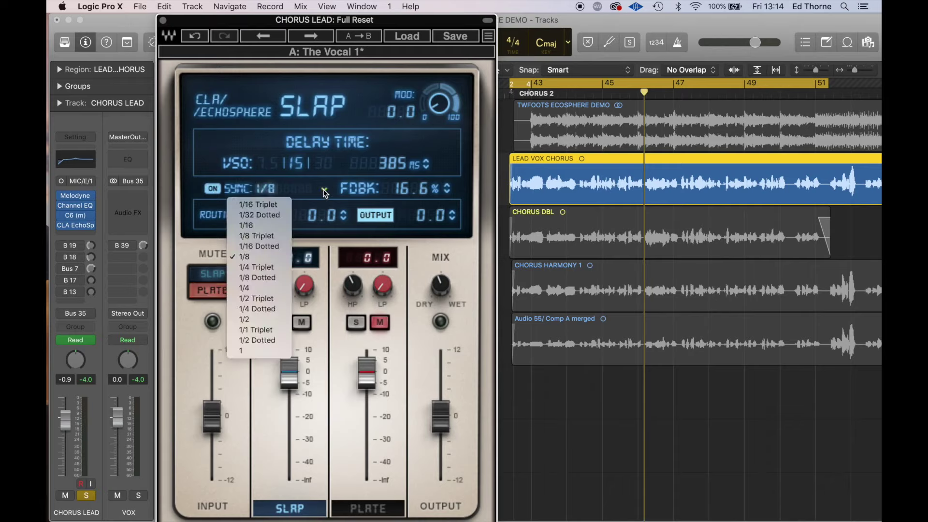
left_click(269, 224)
key("space")
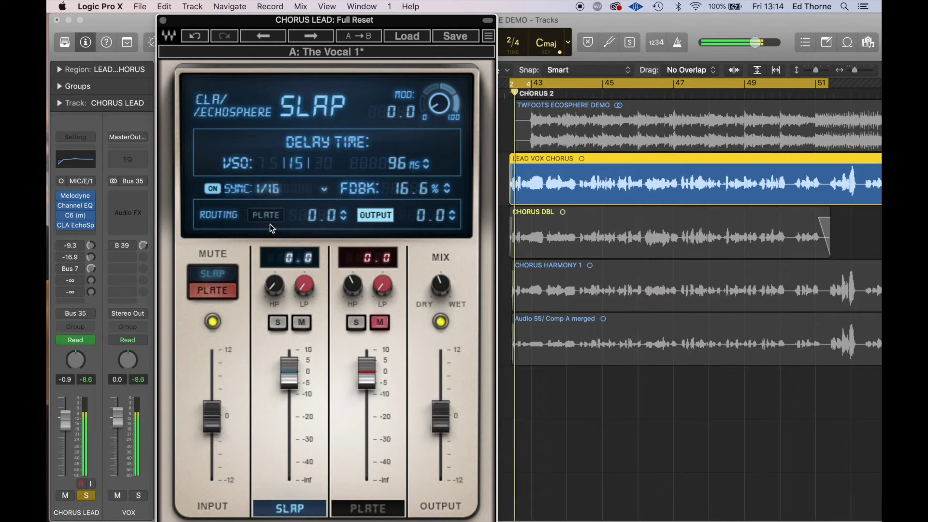
left_click(325, 190)
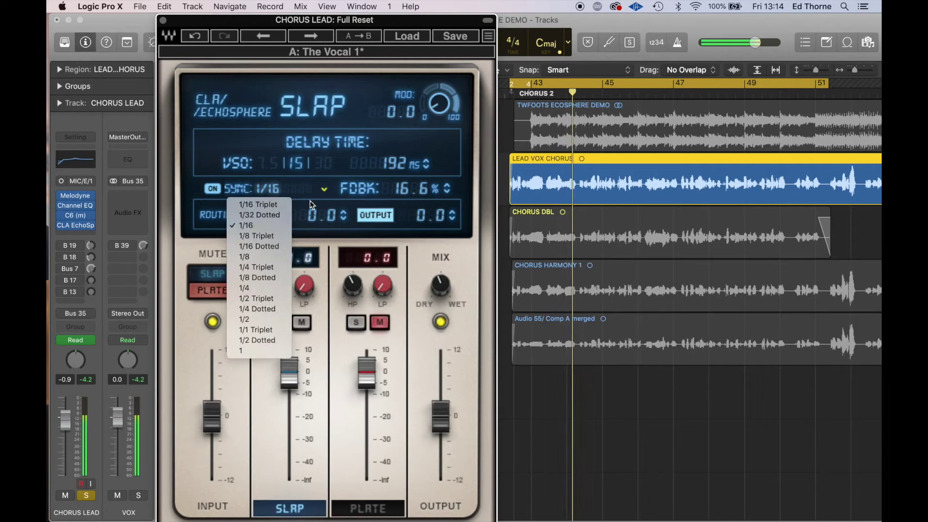
left_click(258, 256)
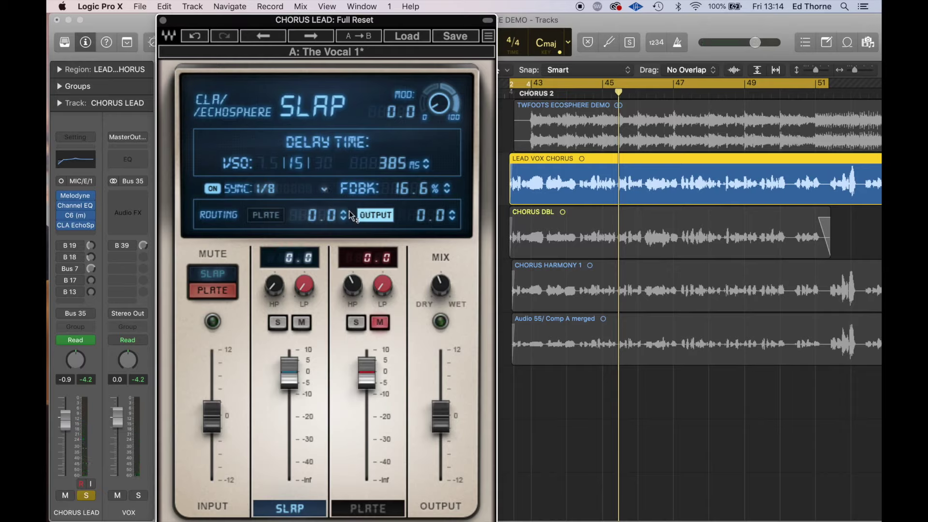
Lower the slap's output routing level to about -6.2 while auditioning the lead vocal
key("shift+space")
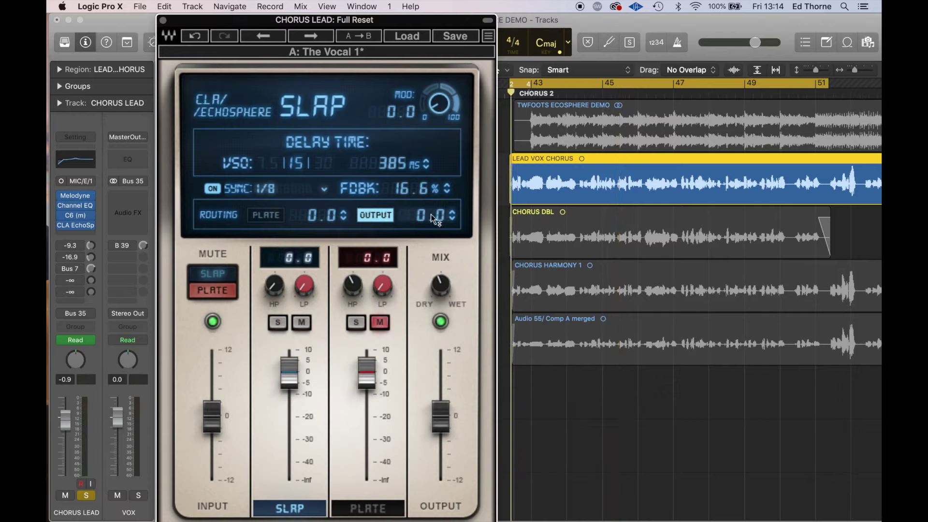
left_click_drag(424, 213, 424, 287)
left_click_drag(426, 219, 426, 218)
key("space")
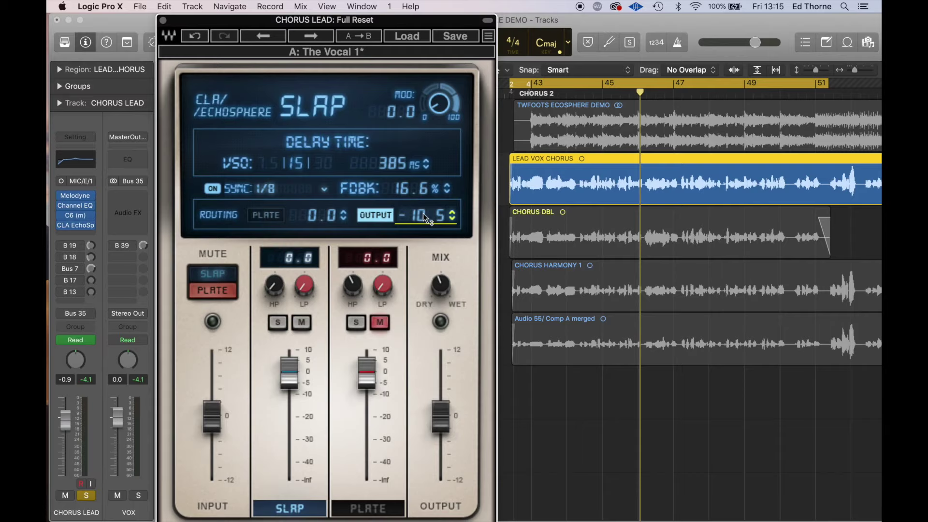
key("space")
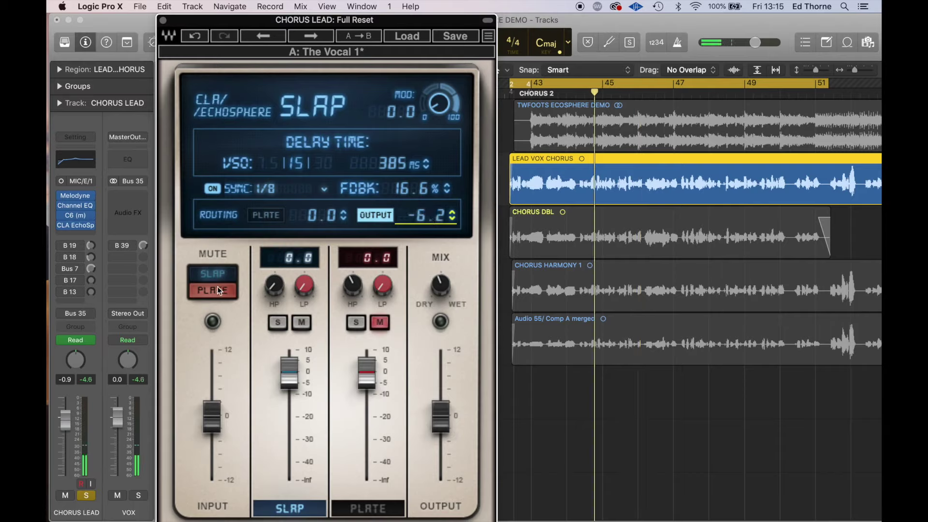
Unmute the plate with its fader at about -9.9 and route the slap delay into it during playback
left_click(216, 291)
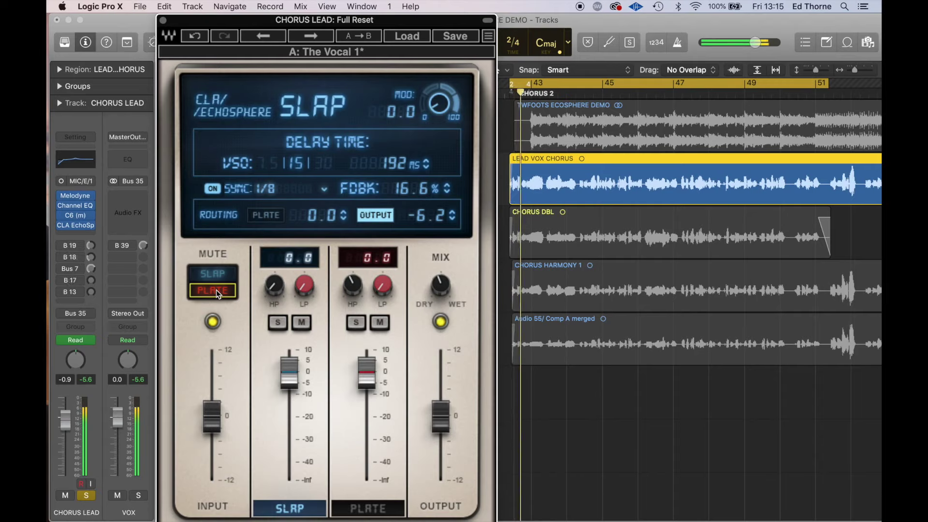
left_click_drag(365, 370, 364, 393)
left_click(289, 509)
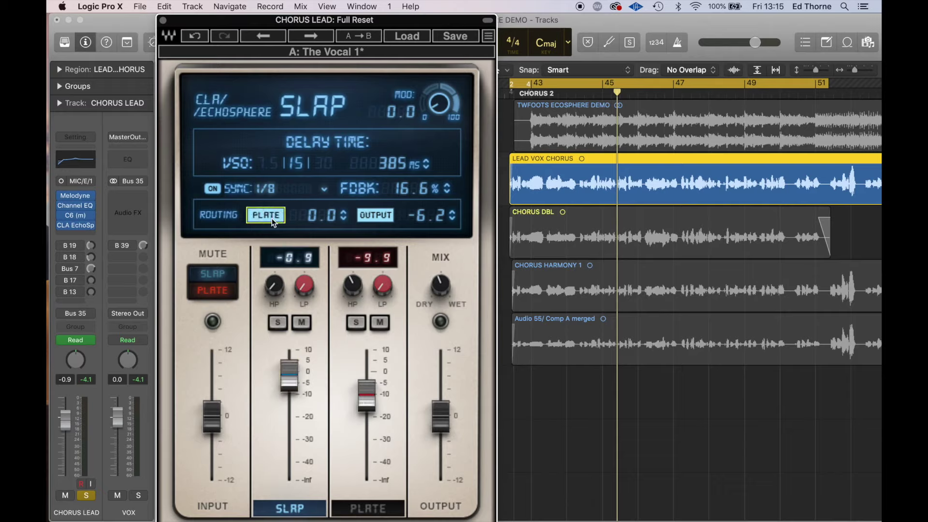
key("space")
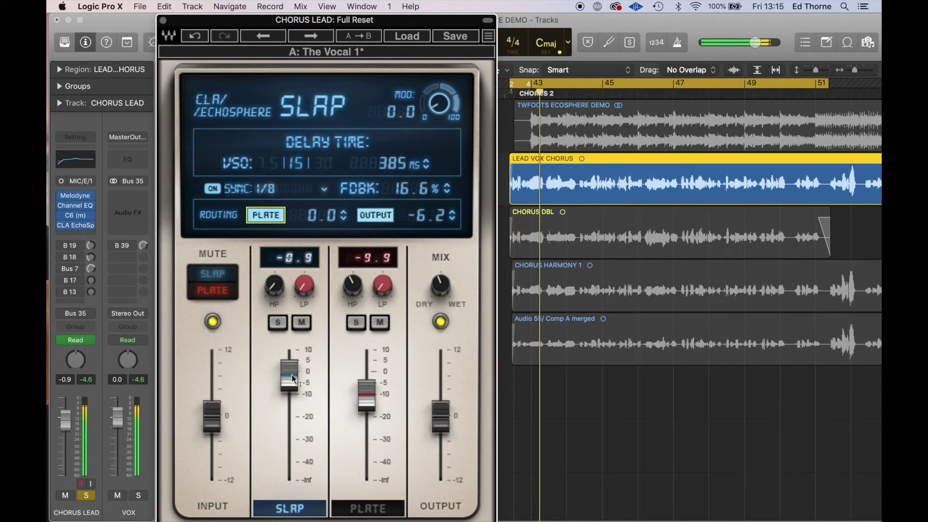
Raise the slap's plate routing level to about 3.2 and the plate fader to about -0.2 while auditioning the vocal
left_click_drag(329, 216, 329, 249)
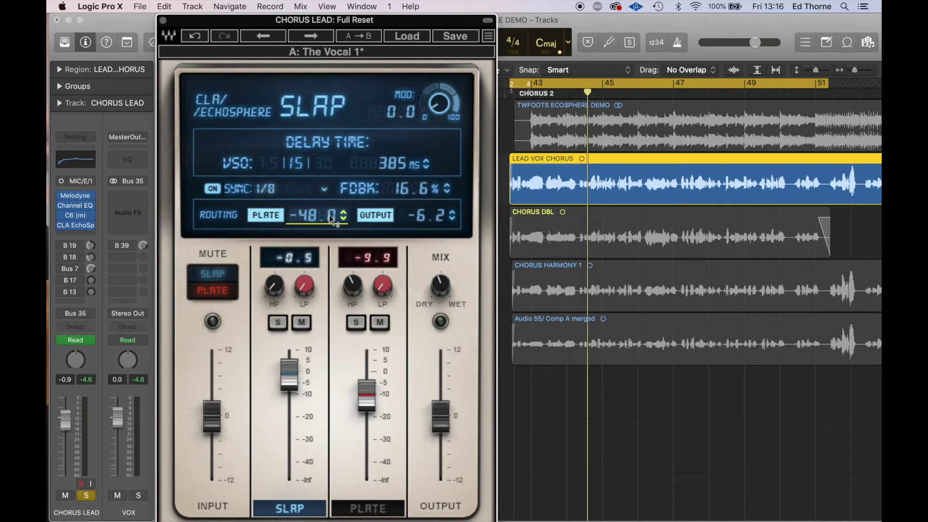
key("space")
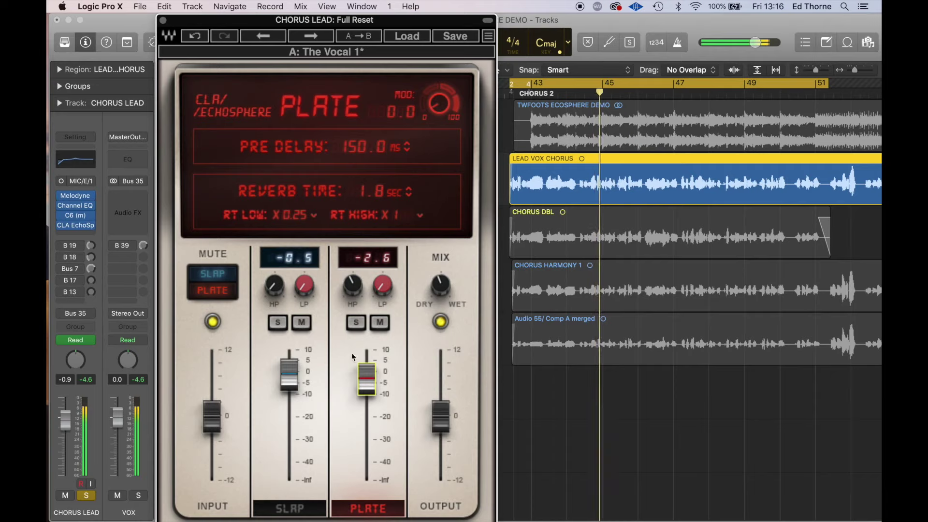
left_click(296, 508)
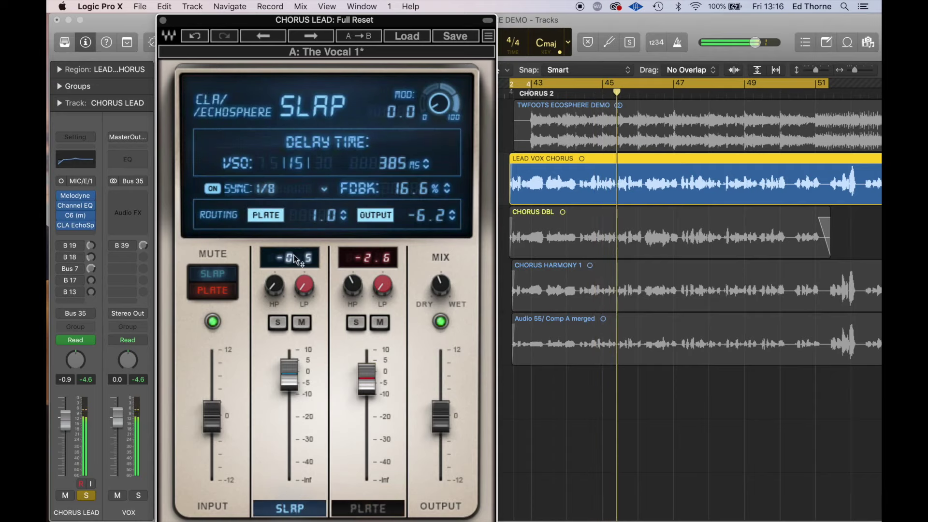
left_click(269, 215)
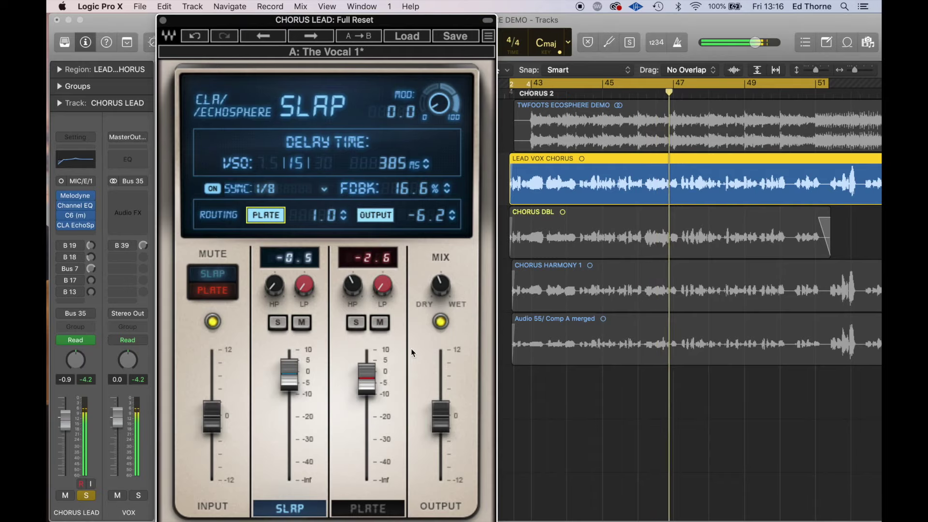
left_click_drag(333, 216, 334, 207)
left_click_drag(366, 378, 362, 369)
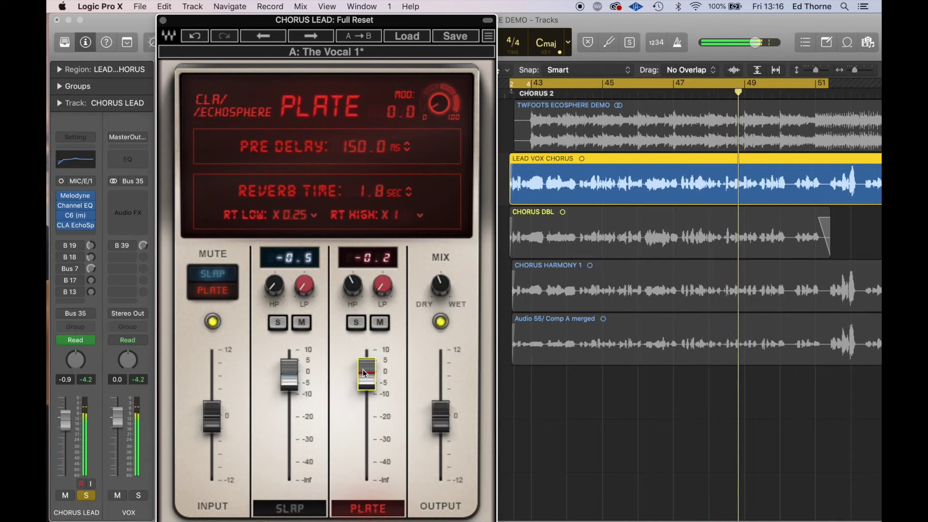
Lower the slap's output routing level to about -8.5 and the slap fader to about -8.9
left_click(289, 511)
left_click_drag(437, 218, 437, 233)
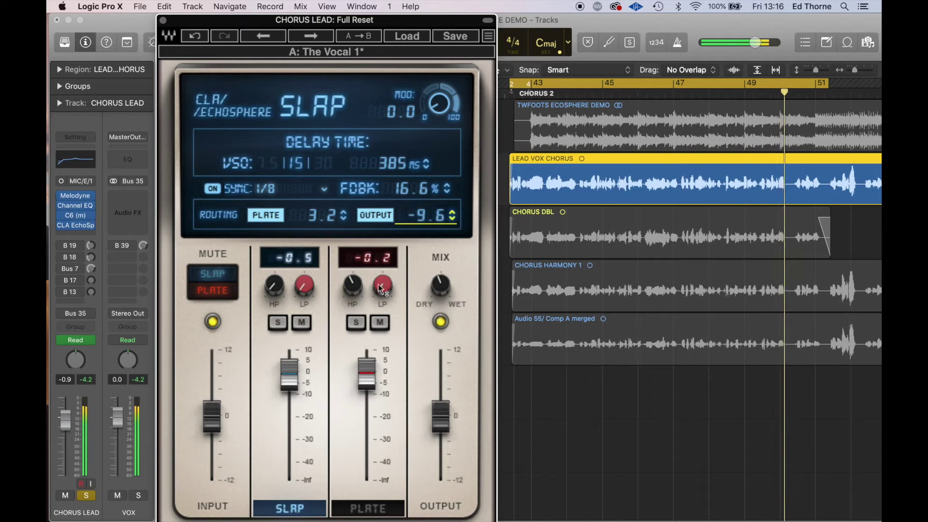
left_click_drag(293, 366, 294, 382)
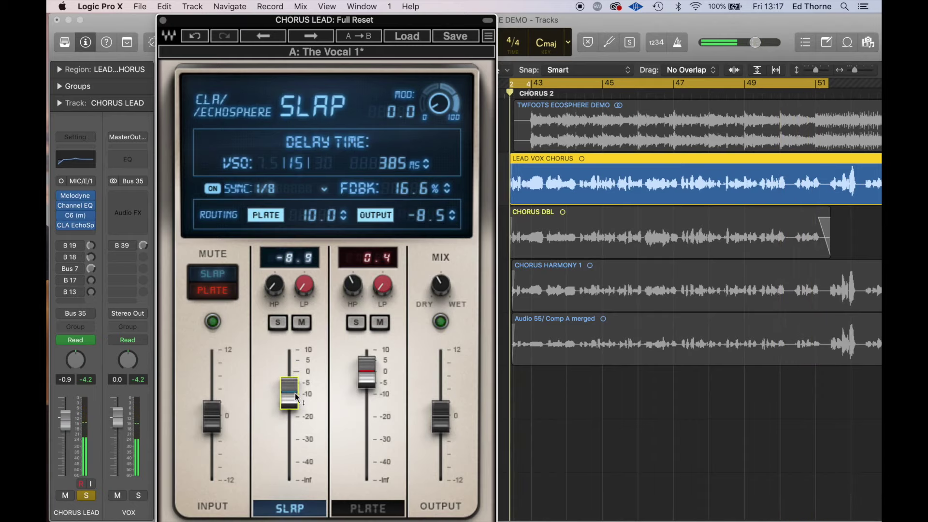
Solo the TWFOOTS ECOSPHERE DEMO backing track alongside the lead vocal and play them together
left_click_drag(352, 19, 500, 18)
left_click(240, 132)
left_click_drag(384, 20, 238, 6)
key("space")
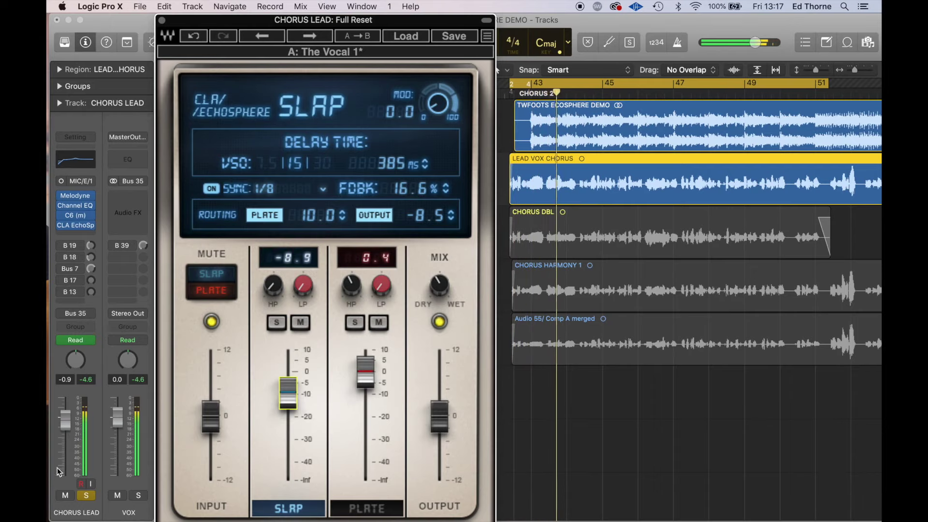
Raise the slap fader to about -0.4 and its output routing level to about -6.1
left_click_drag(292, 402, 292, 383)
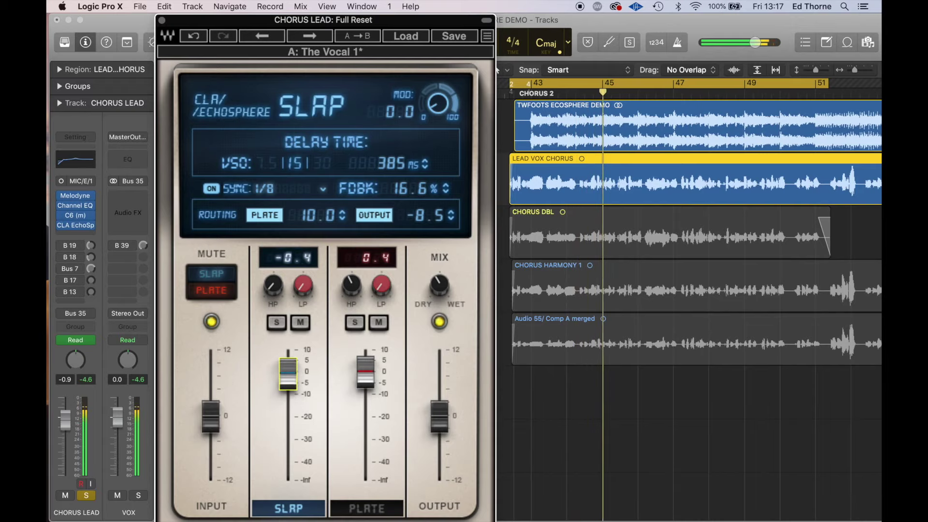
left_click_drag(431, 215, 431, 204)
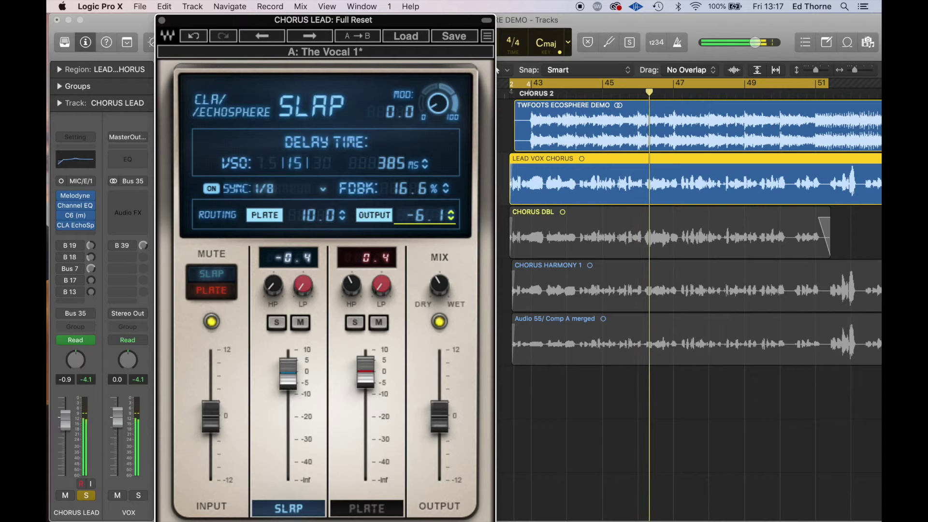
Raise the slap and plate high-pass filters, and rebalance the slap output to about -1.3 and plate fader to about -4.0
mouse_move(273, 286)
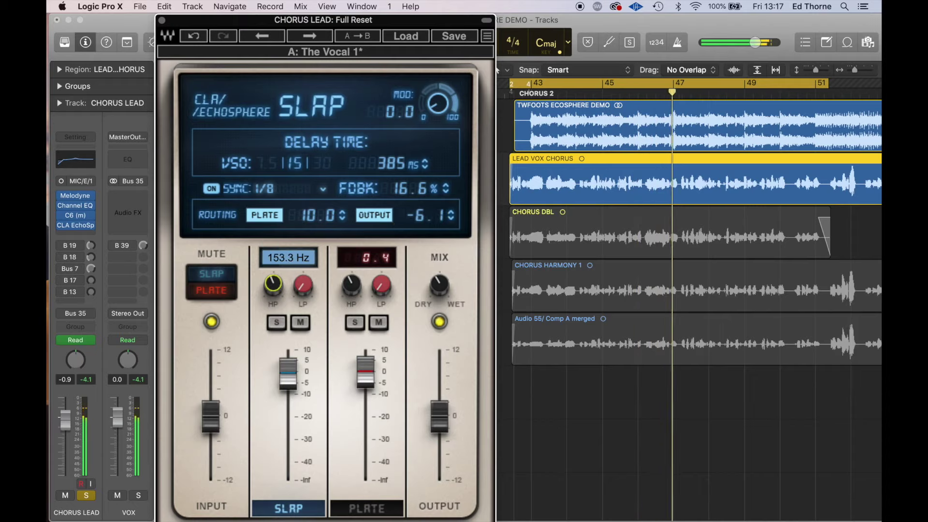
left_click(353, 287)
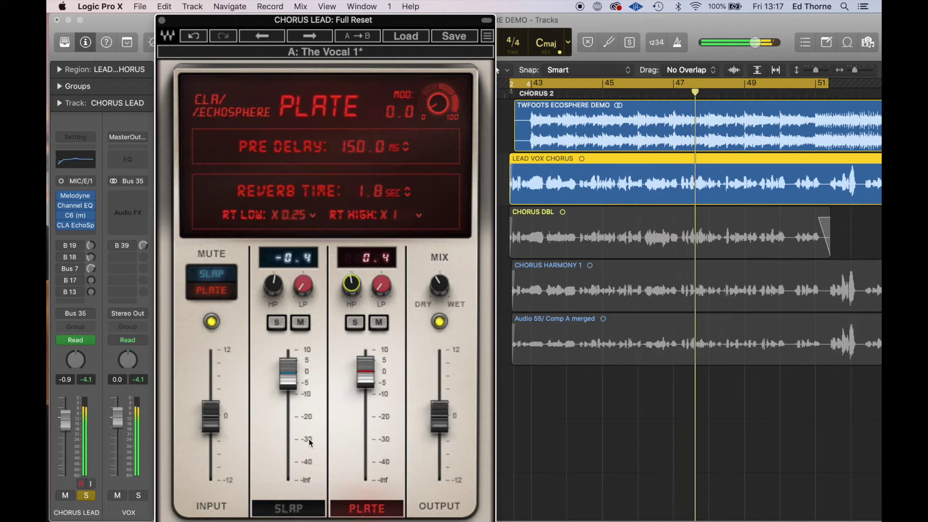
left_click(289, 372)
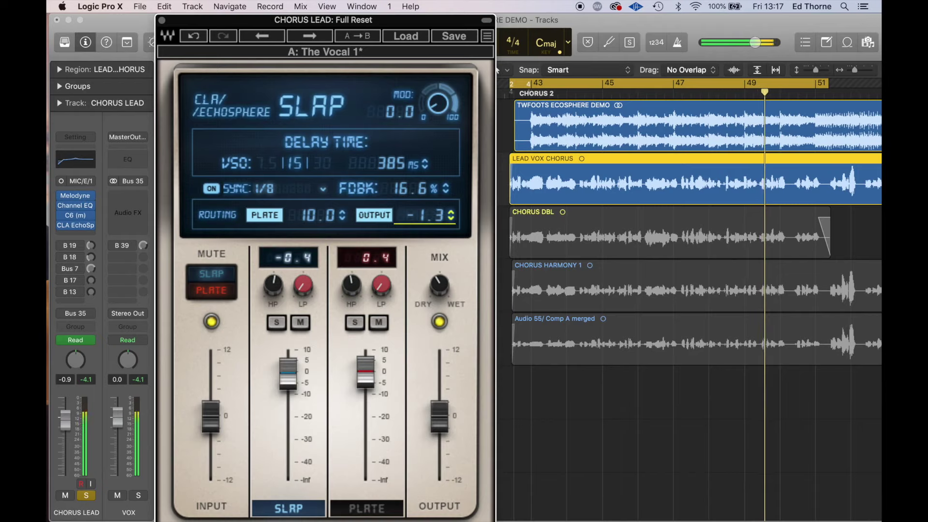
left_click(366, 372)
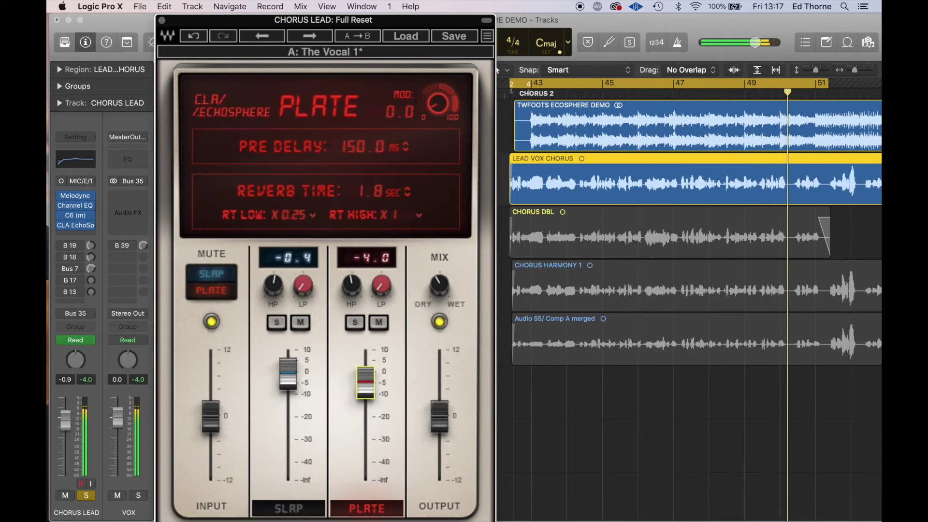